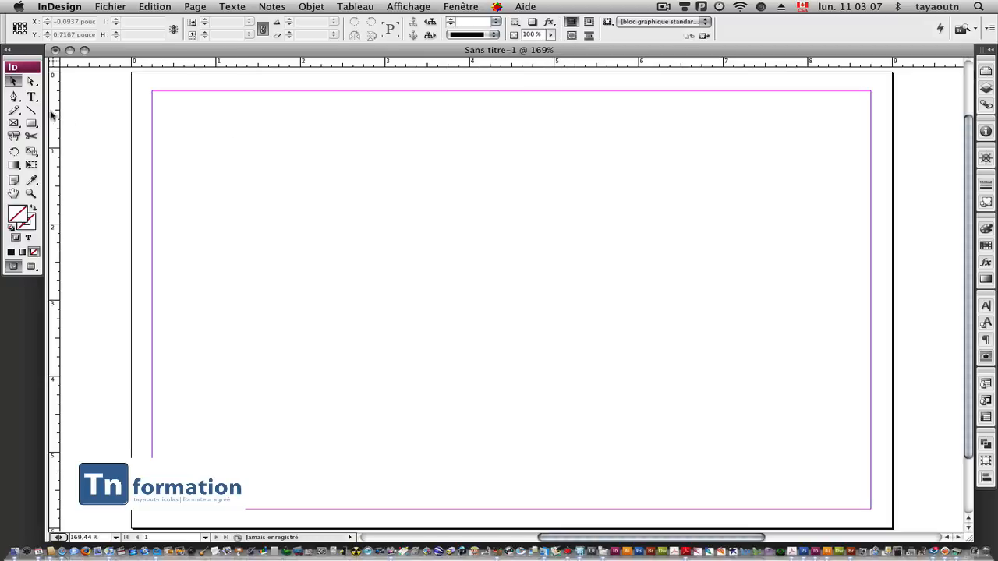
# Create a text frame filling the page margins and enter the word PARIS in it.
pyautogui.click(31, 96)
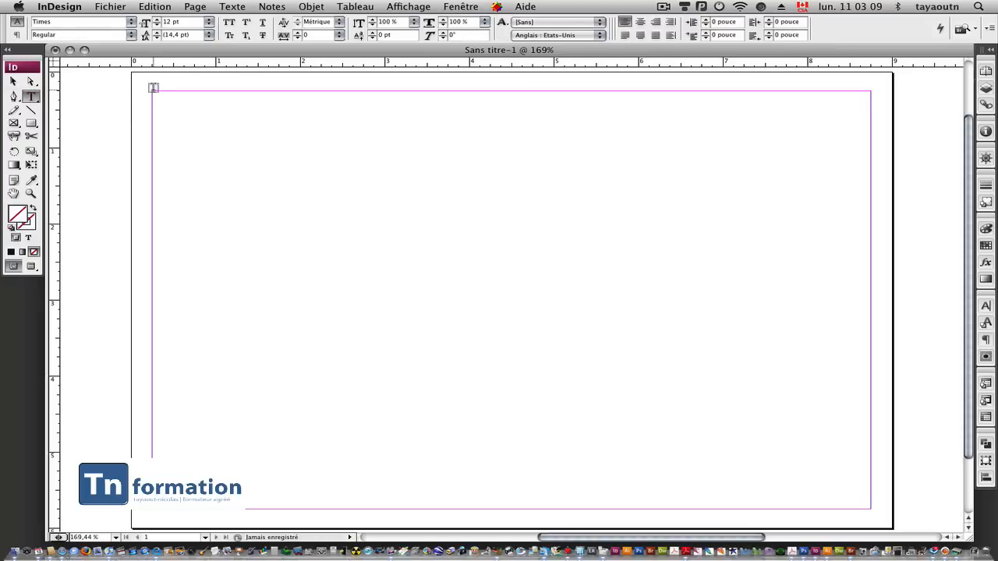
pyautogui.moveTo(152, 91); pyautogui.dragTo(871, 509)
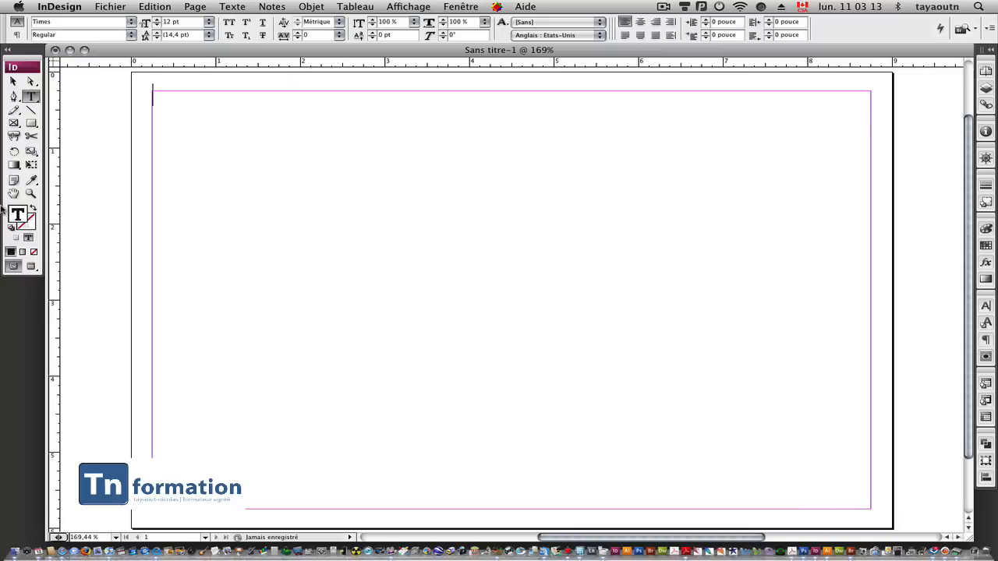
pyautogui.write('PARIS')
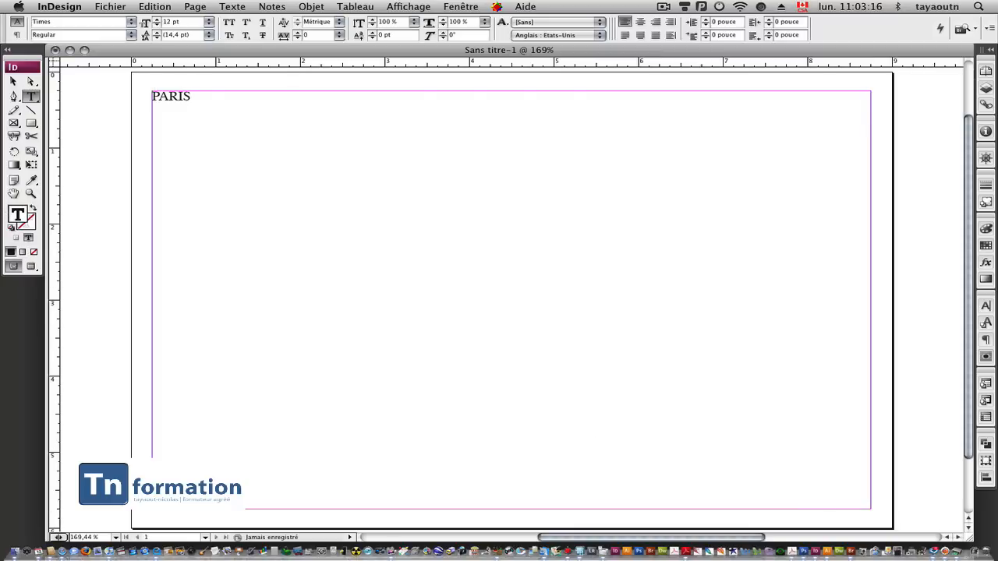
# Set the word PARIS in Myriad Pro with the Black SemiExtended style.
pyautogui.moveTo(192, 95); pyautogui.dragTo(125, 100)
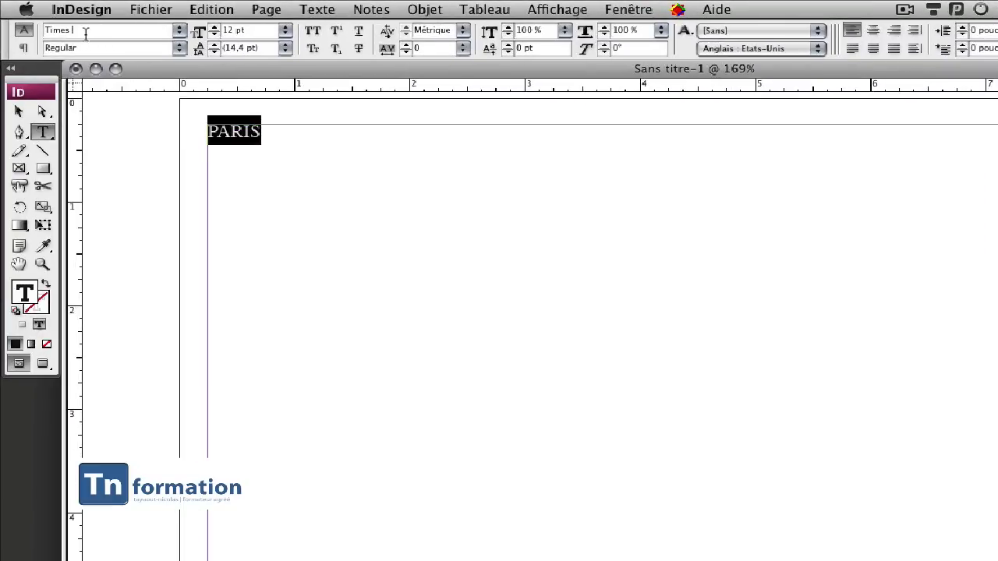
pyautogui.click(86, 31)
pyautogui.write('Myriad Pro')
pyautogui.press('Return')
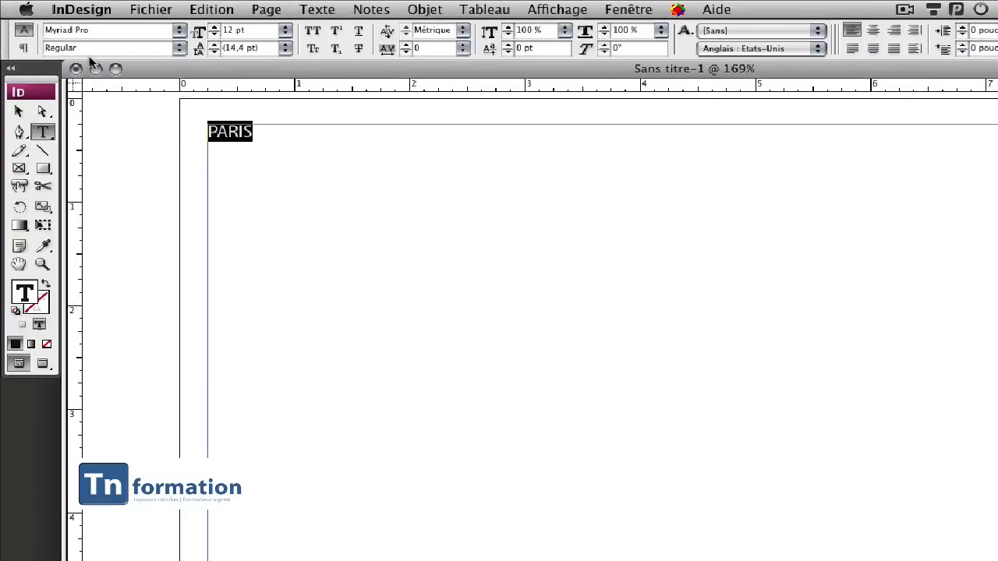
pyautogui.click(179, 47)
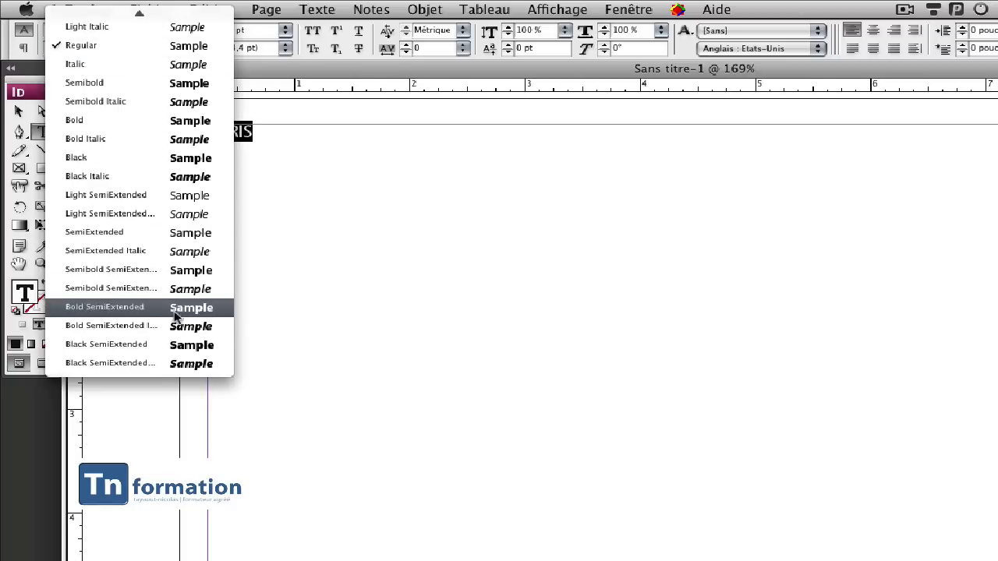
pyautogui.click(184, 344)
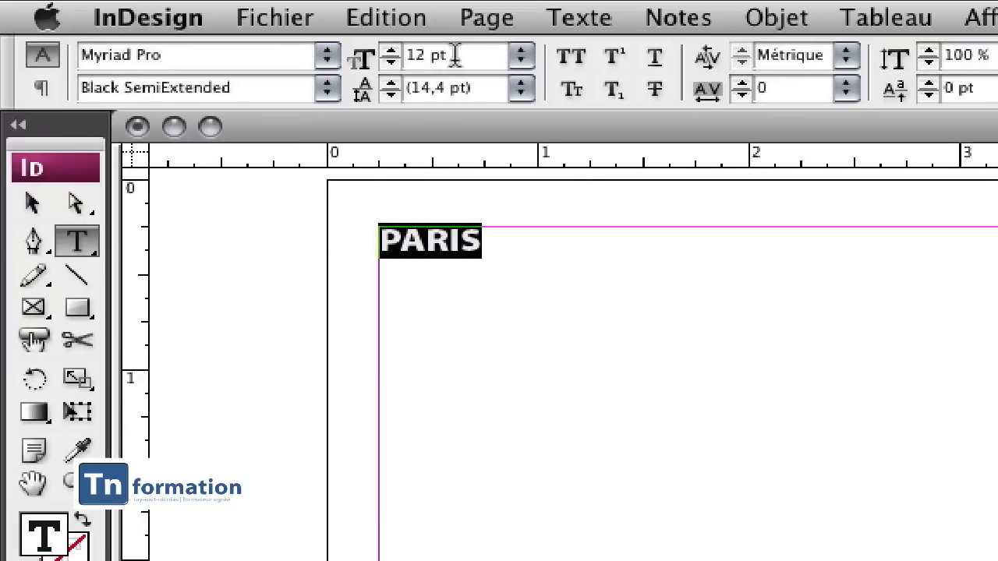
# Set the font size of the word PARIS to 200 pt.
pyautogui.moveTo(445, 55); pyautogui.dragTo(365, 66)
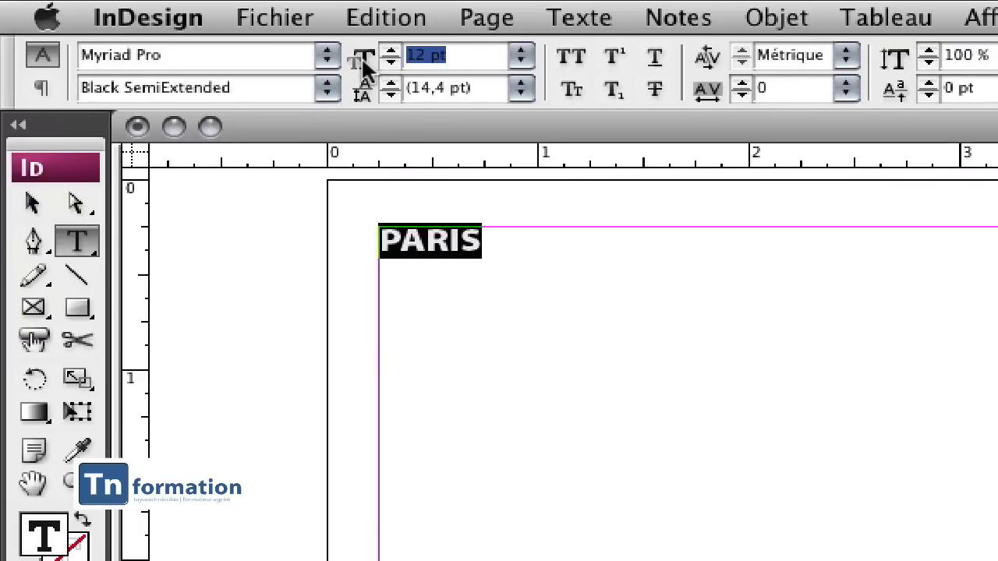
pyautogui.write('200')
pyautogui.press('Return')
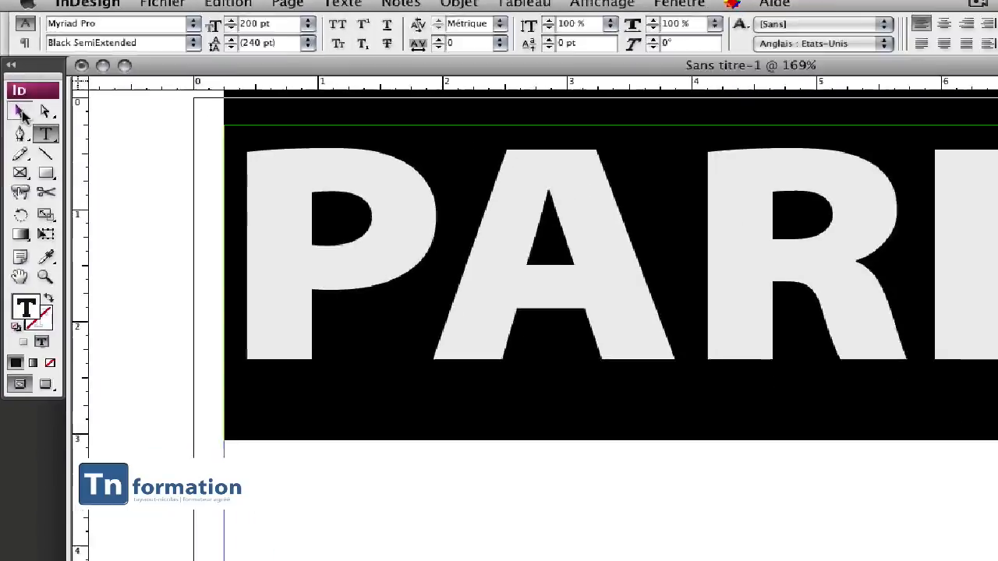
# Centre the text horizontally in its frame and set the frame's vertical justification to Centrer.
pyautogui.click(22, 113)
pyautogui.click(46, 134)
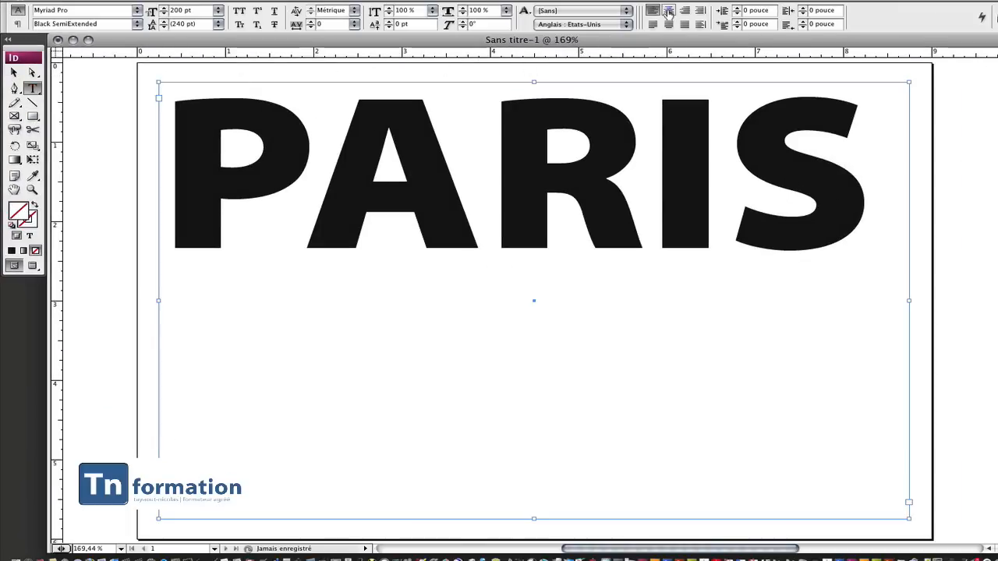
pyautogui.click(670, 13)
pyautogui.click(329, 1)
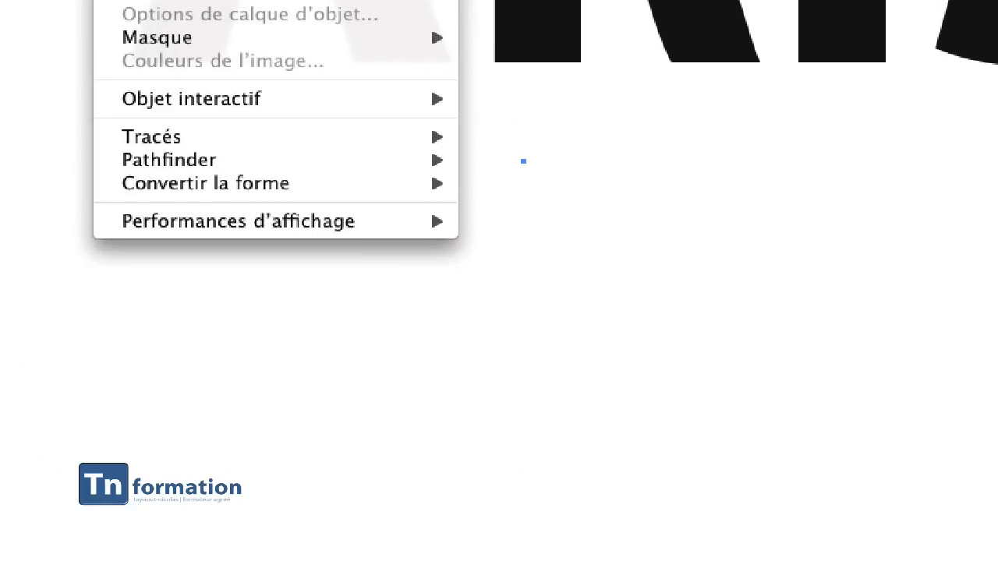
pyautogui.click(211, 2)
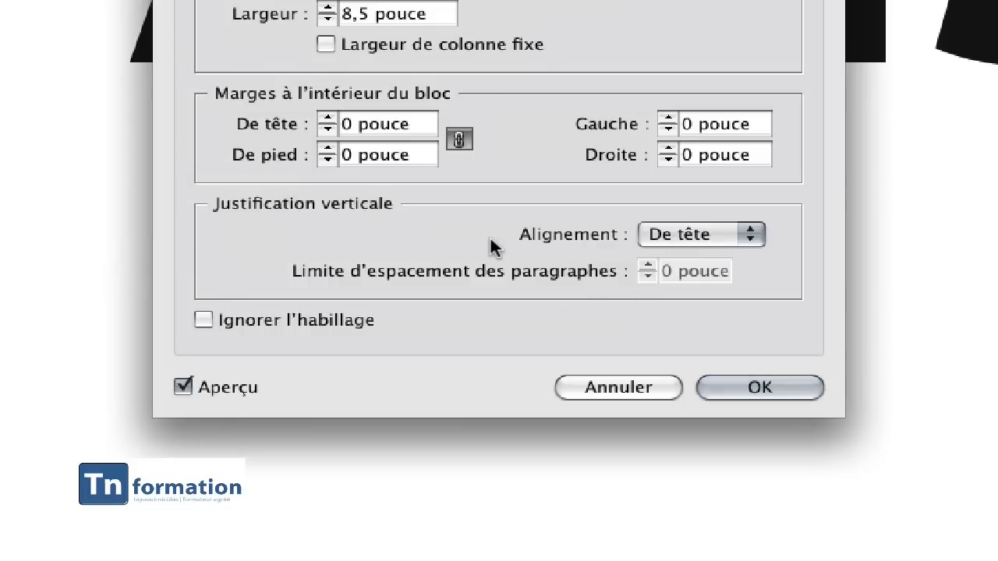
pyautogui.click(657, 237)
pyautogui.click(662, 251)
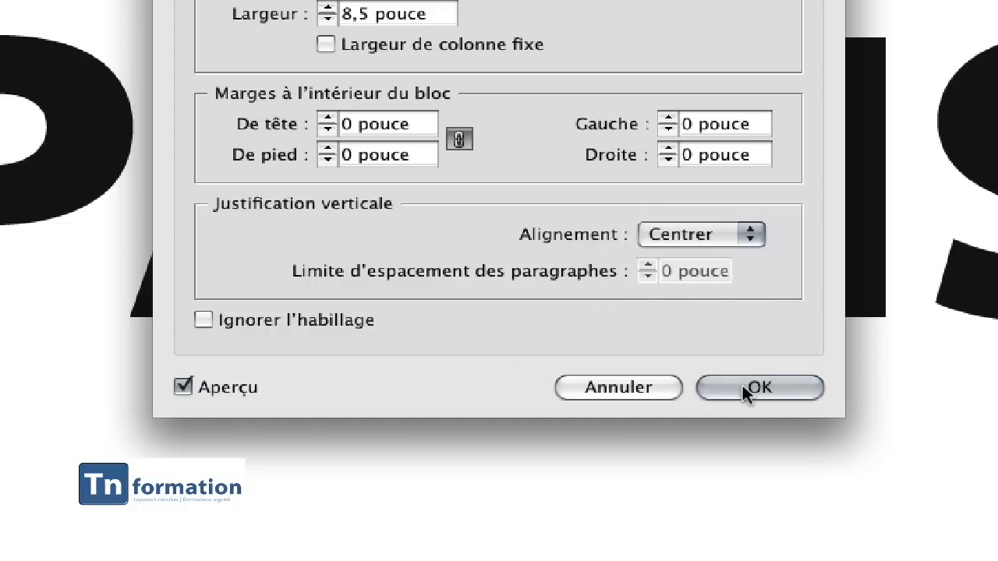
pyautogui.click(764, 386)
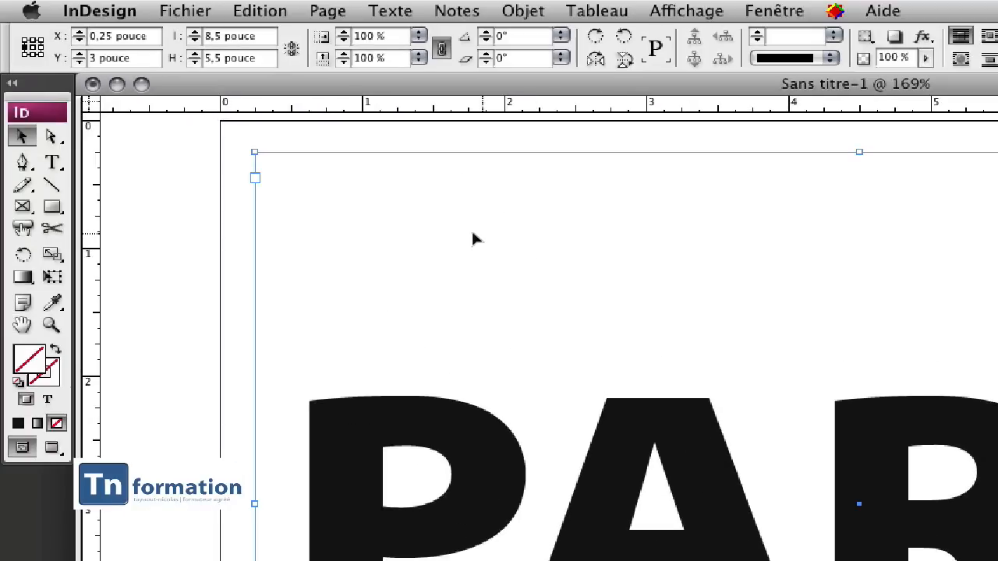
# Convert the word PARIS to vector outlines and remove the black fill from the letters.
pyautogui.click(390, 13)
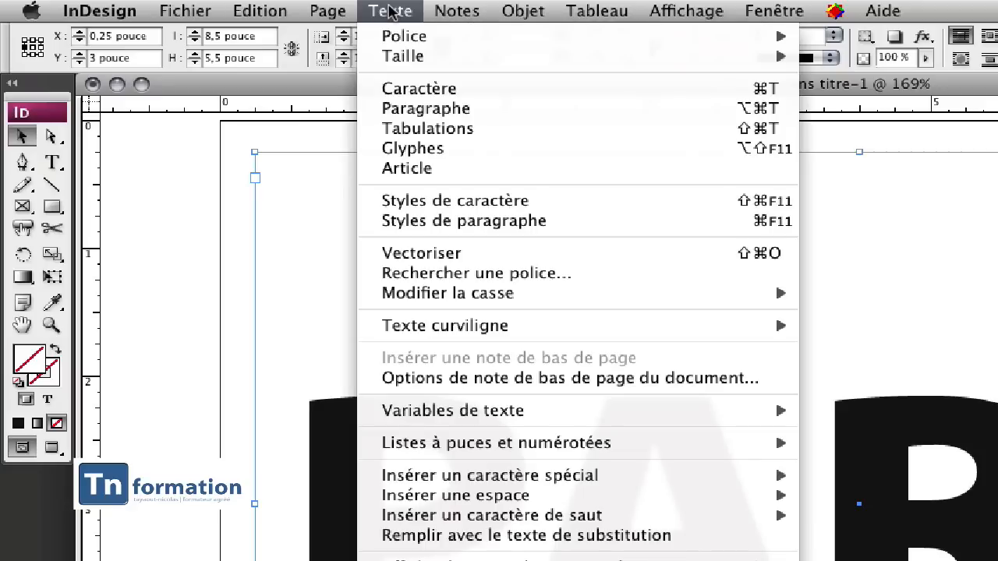
pyautogui.click(398, 254)
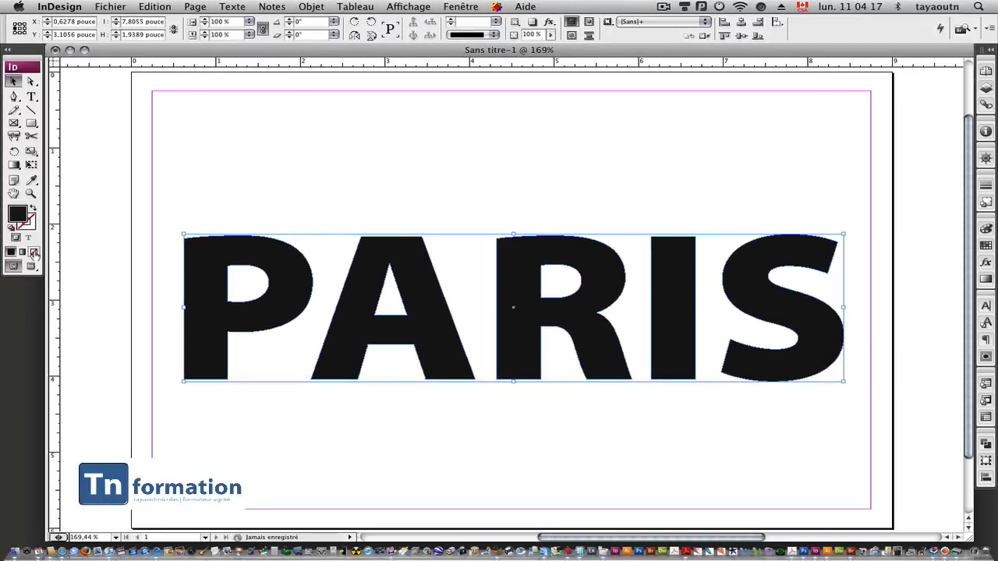
pyautogui.click(33, 253)
pyautogui.click(34, 253)
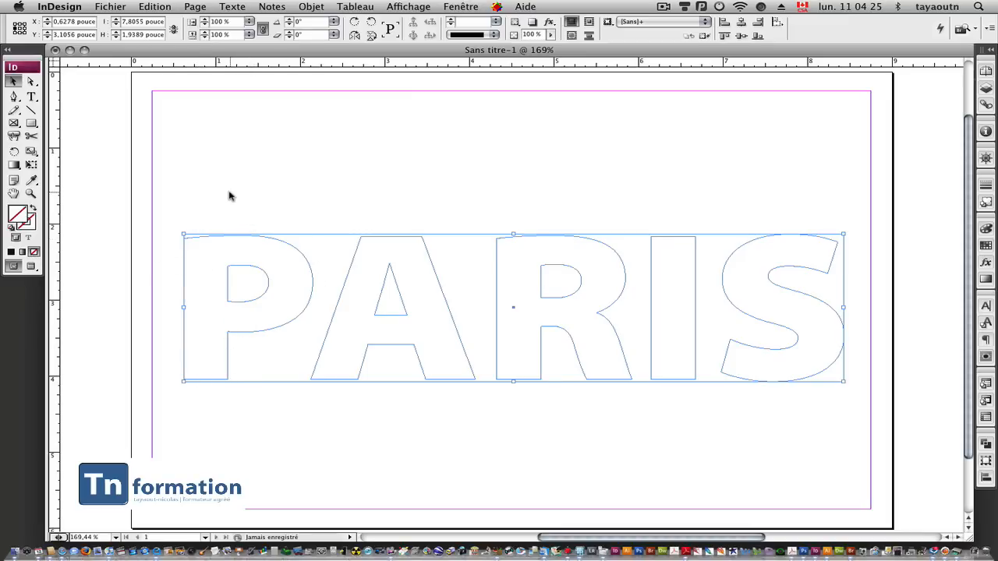
# Set the content type of the outlined PARIS letters to Image.
pyautogui.click(309, 7)
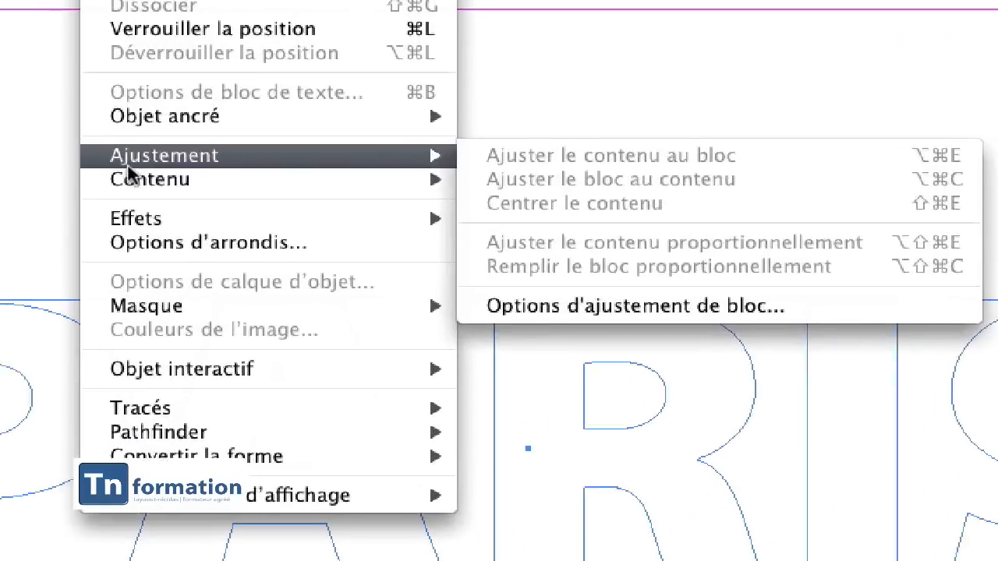
pyautogui.moveTo(318, 175)
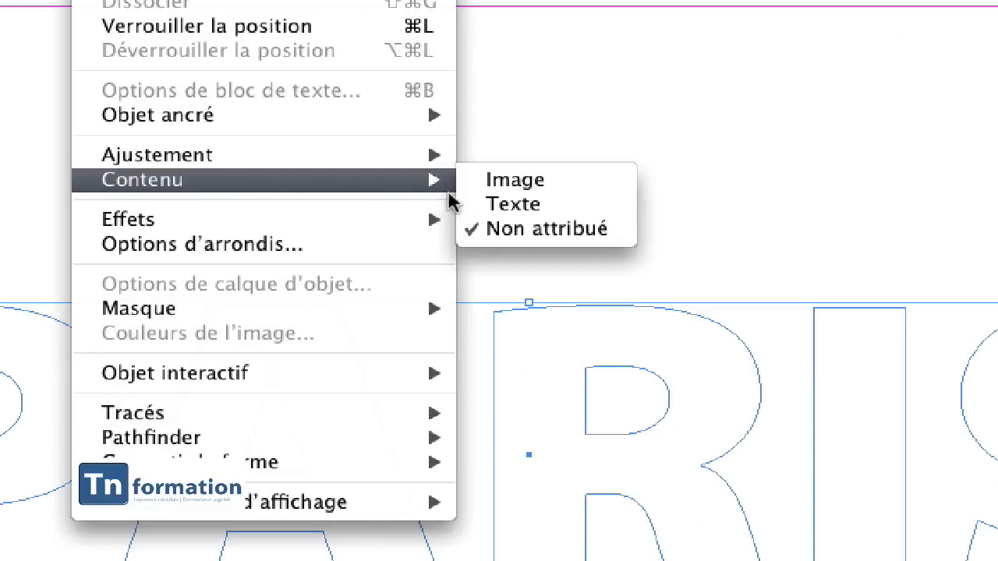
pyautogui.click(520, 179)
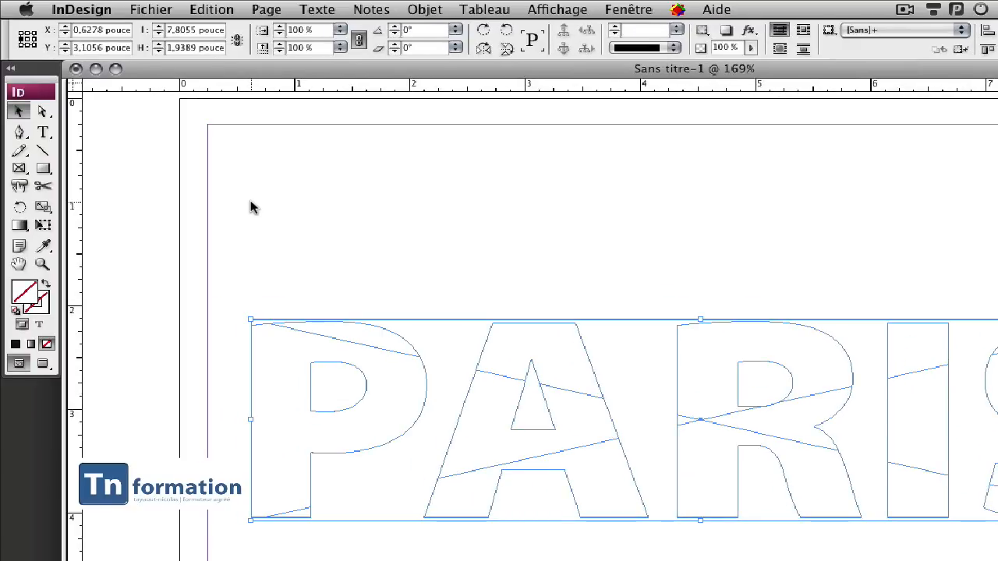
# Import a JPG photo from the Format 12x18 folder into the PARIS letter outlines.
pyautogui.press('super+d')
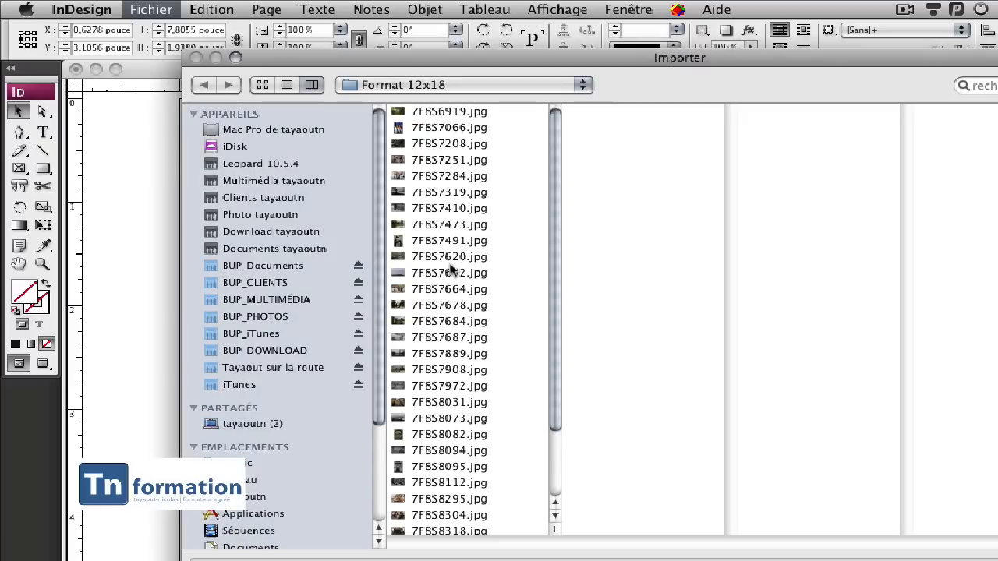
pyautogui.click(450, 269)
pyautogui.press('Return')
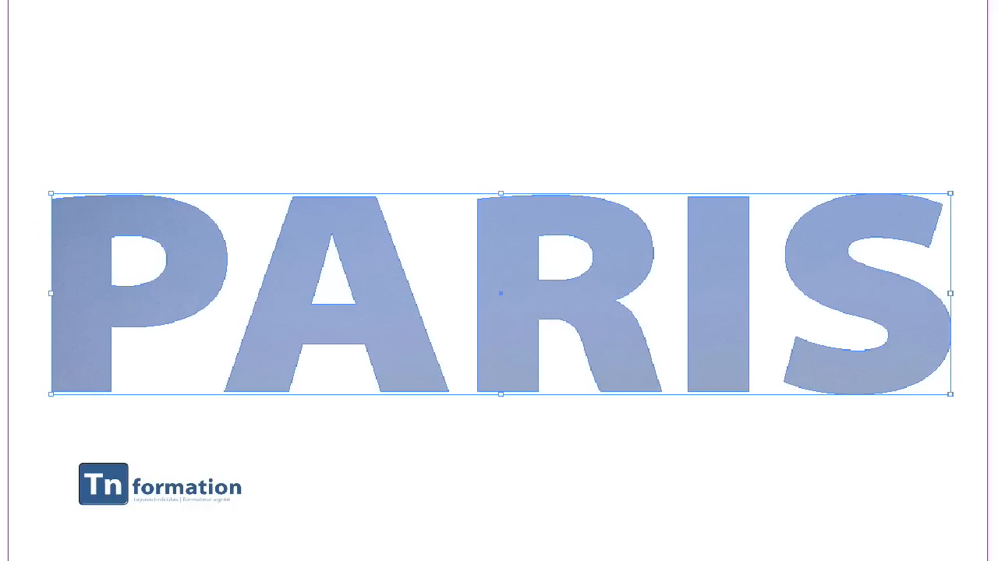
# Reposition the photo inside the letters and scale it to 50 %.
pyautogui.click(81, 244)
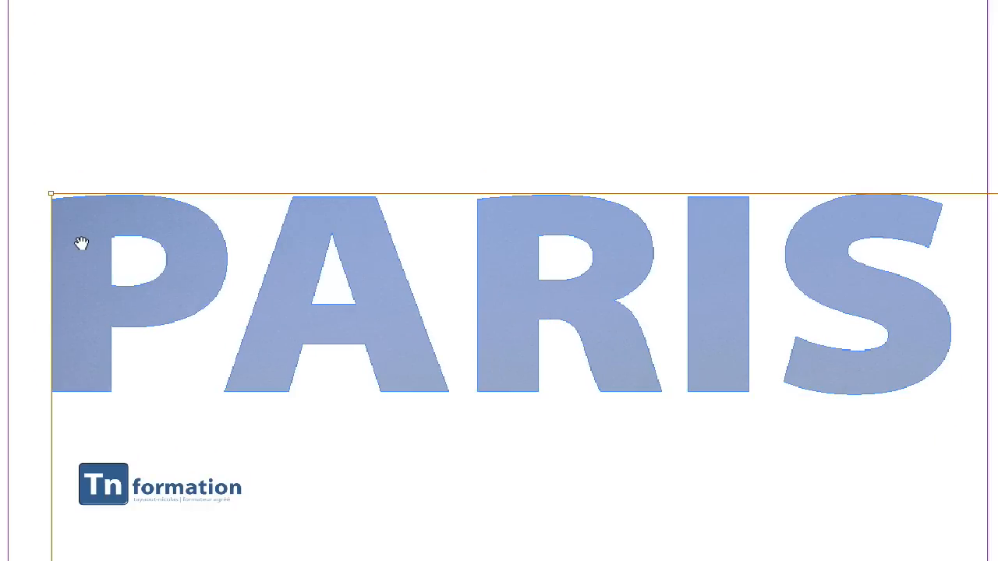
pyautogui.moveTo(81, 244); pyautogui.dragTo(5, 67)
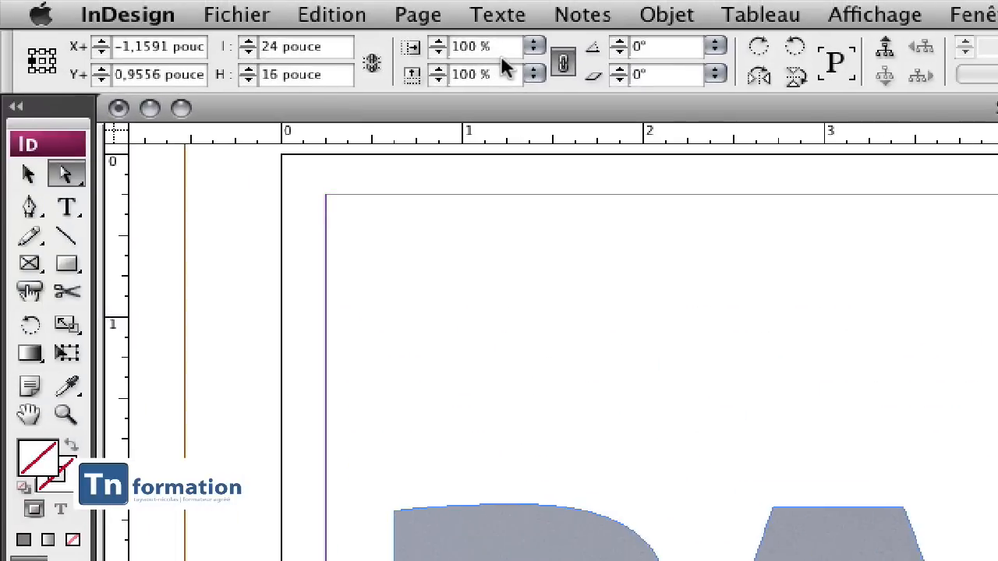
pyautogui.moveTo(504, 50); pyautogui.dragTo(410, 45)
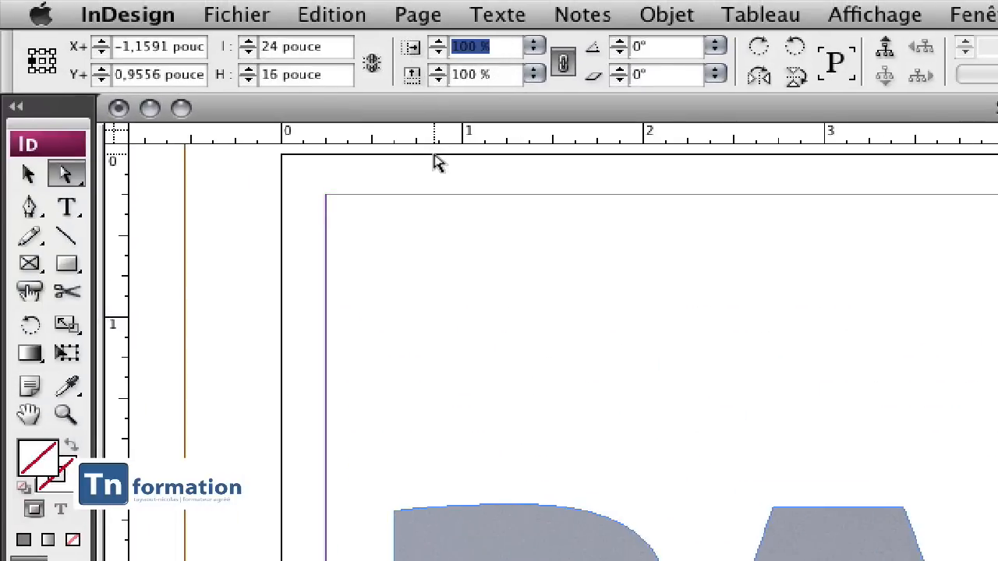
pyautogui.write('50')
pyautogui.press('Return')
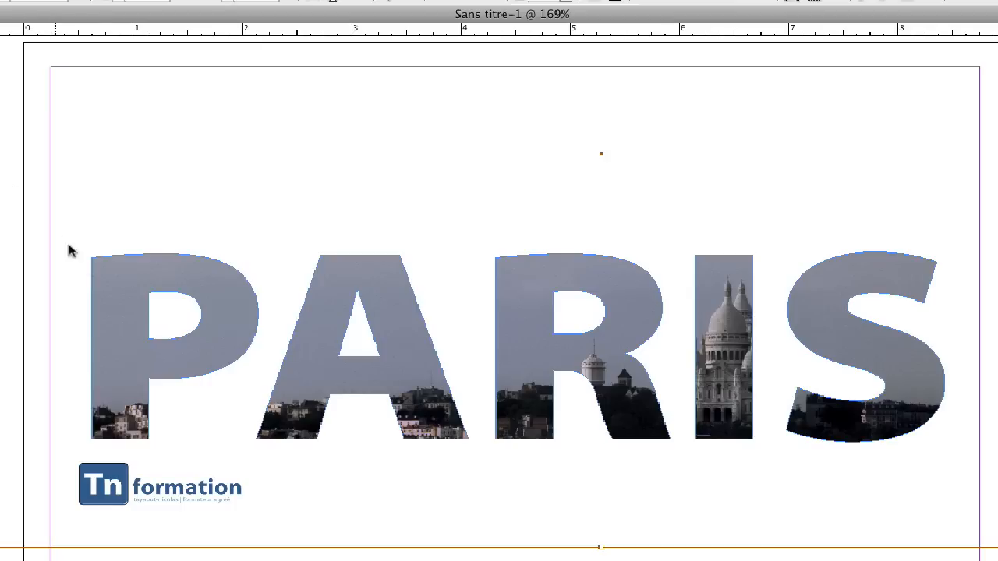
# Give the PARIS letter outlines a black stroke 3 pt thick, and deselect them.
pyautogui.click(104, 290)
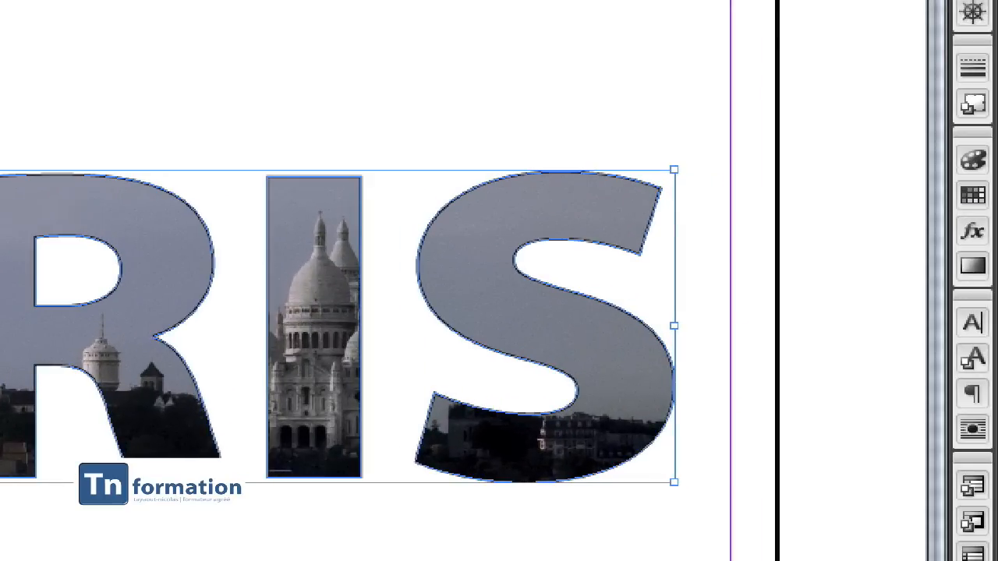
pyautogui.hotkey('ctrl', 'shift', 'a')
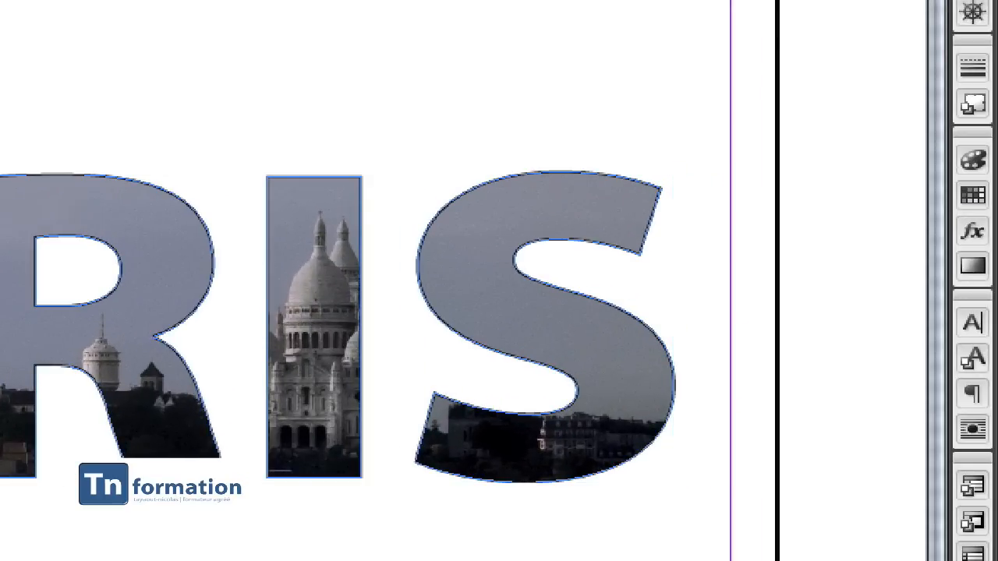
pyautogui.click(15, 312)
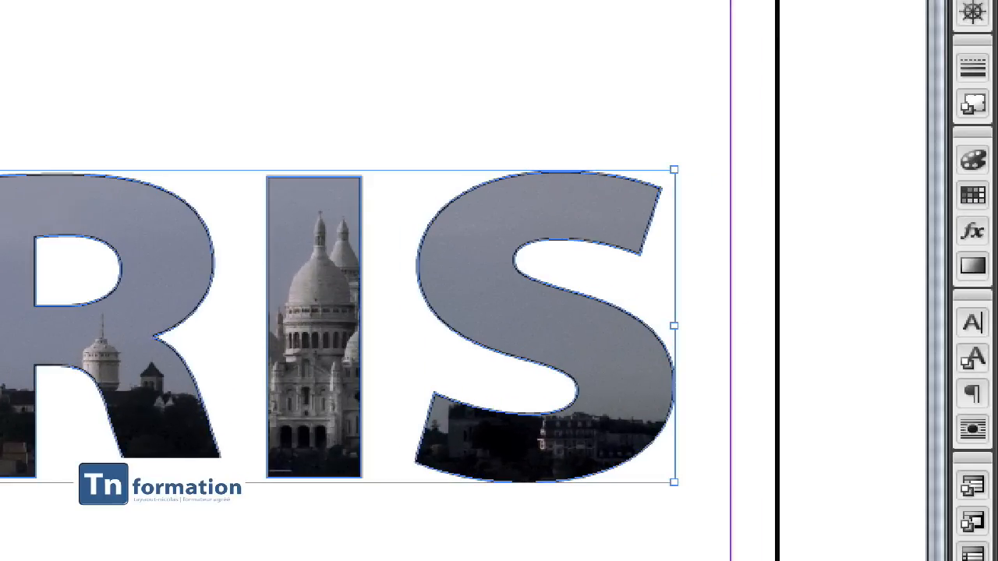
pyautogui.click(973, 72)
pyautogui.click(873, 105)
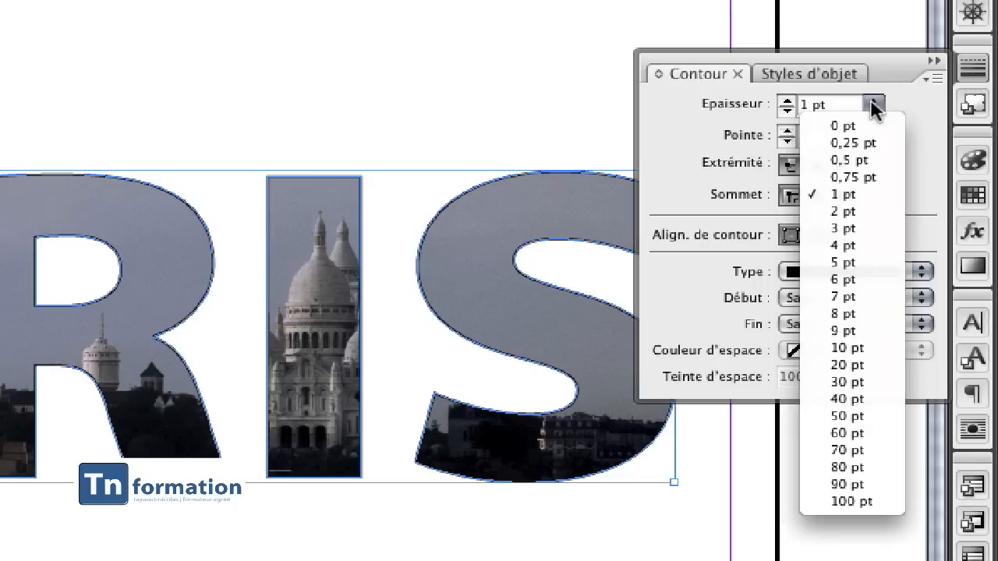
pyautogui.click(860, 229)
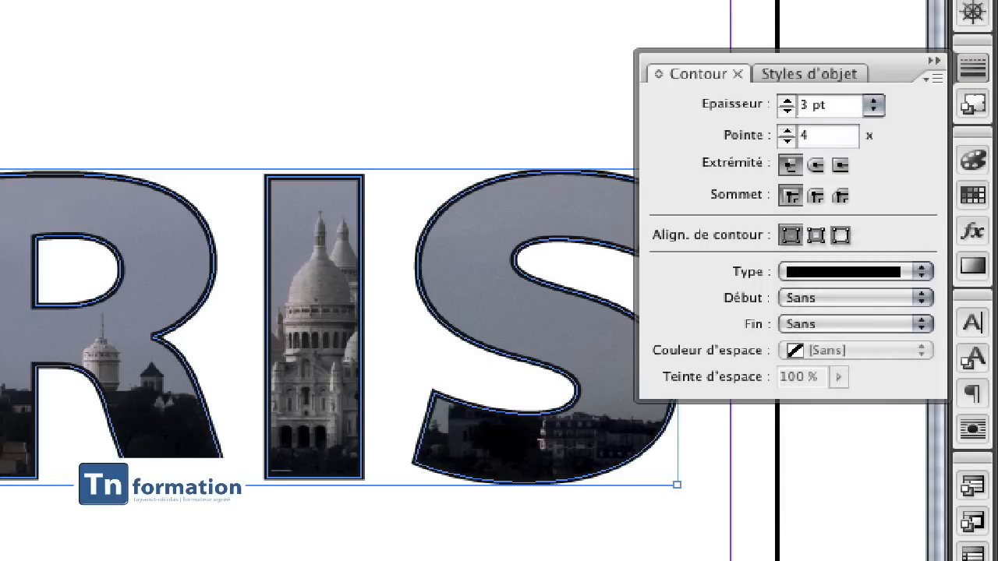
pyautogui.click(546, 101)
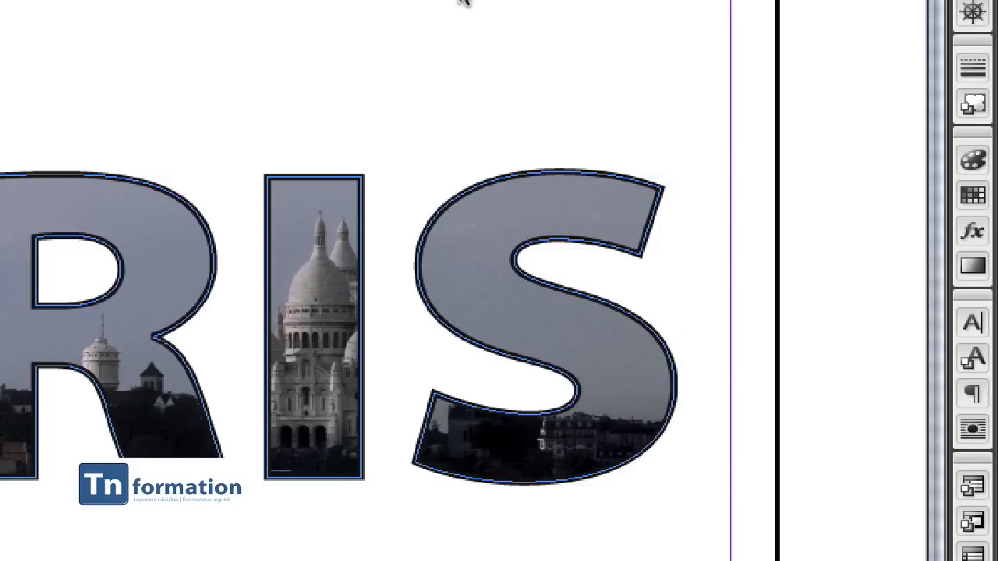